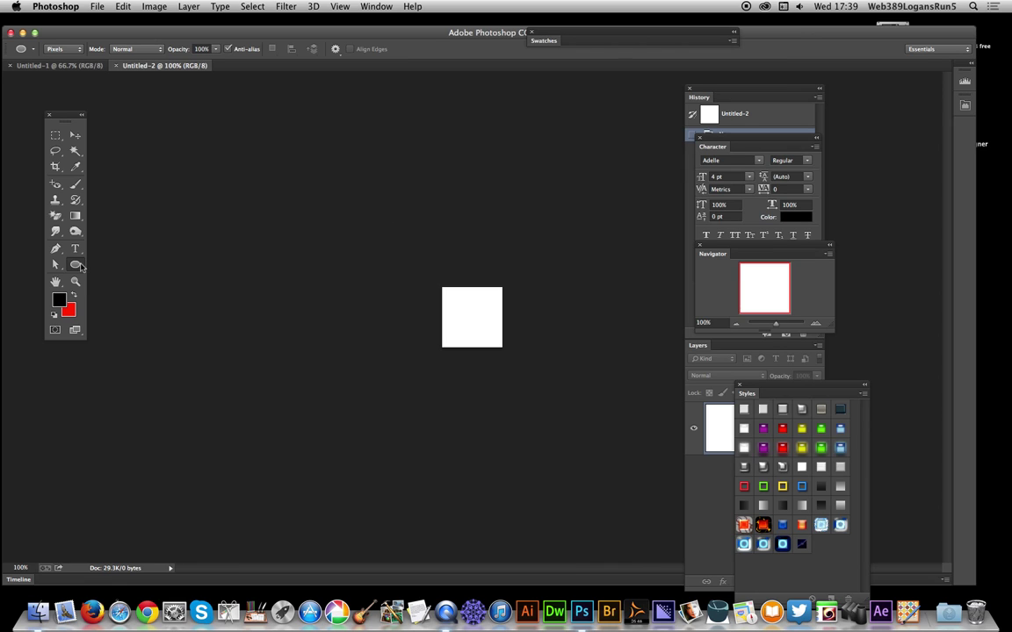
Select the Ellipse Tool from the shape tool flyout.
drag(78, 266, 123, 285)
Add a new Layer 1 and draw a black filled circle on it.
click(189, 6)
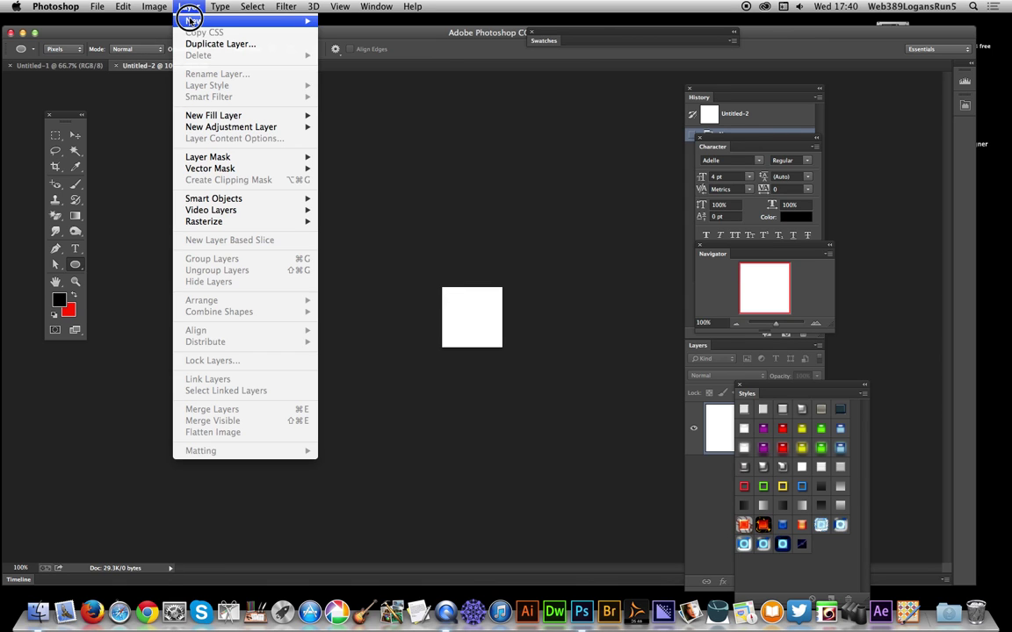
mouse_move(299, 30)
click(343, 24)
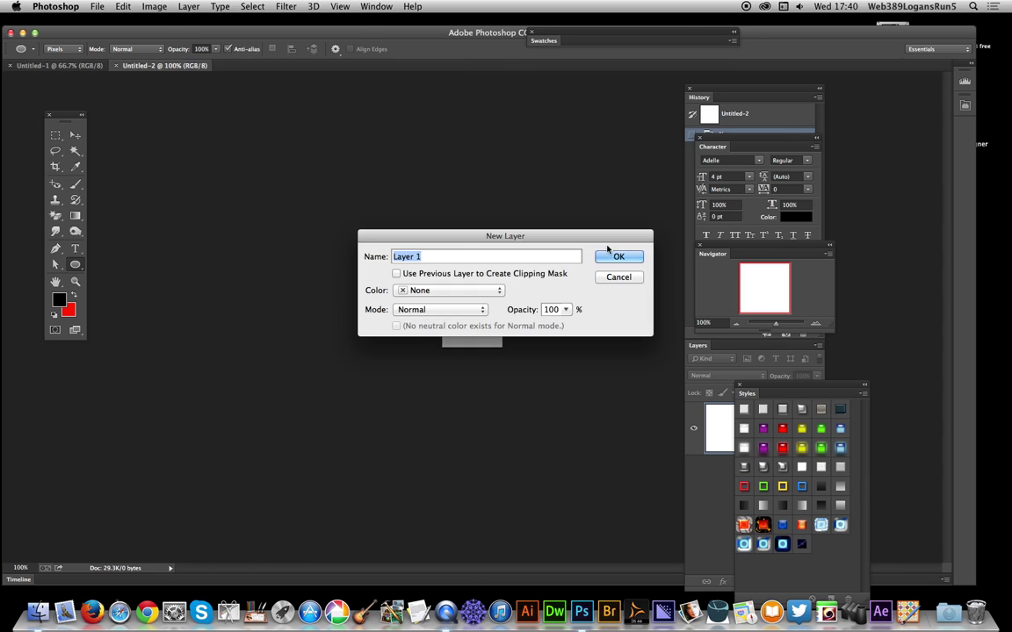
click(618, 256)
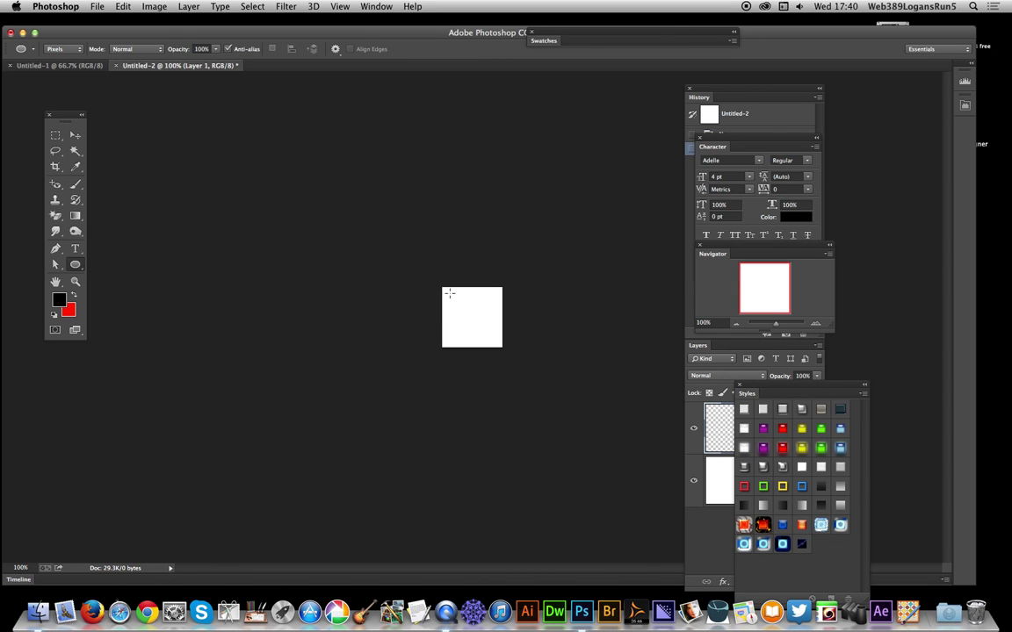
mouse_move(449, 292)
mouse_down()
mouse_move(494, 343)
mouse_move(446, 284)
mouse_move(494, 338)
mouse_up()
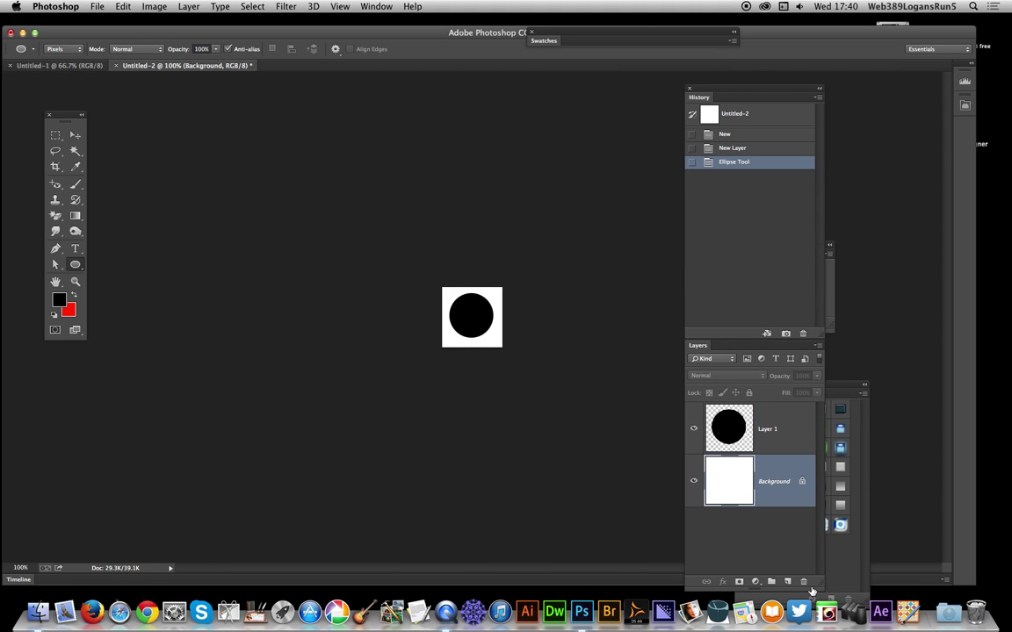
Delete the white Background layer and define the black circle as Pattern 2.
click(803, 582)
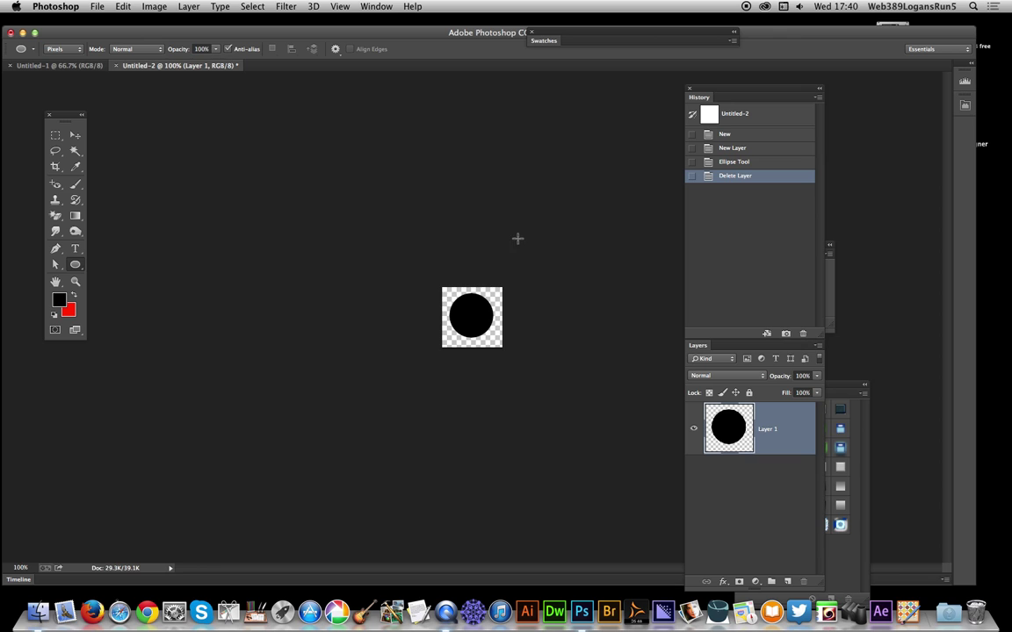
click(123, 7)
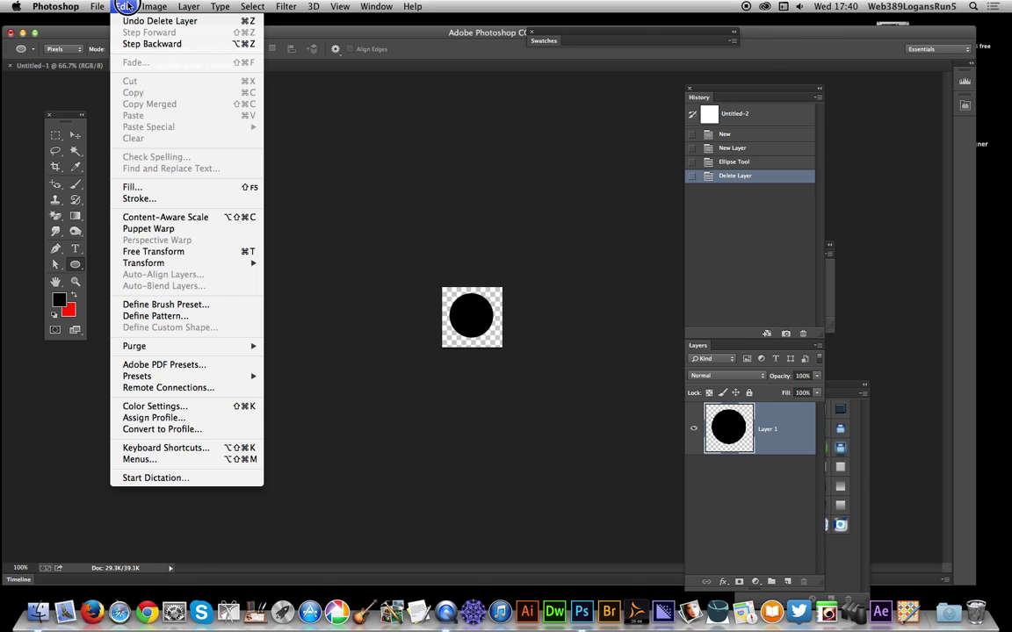
click(180, 318)
click(647, 280)
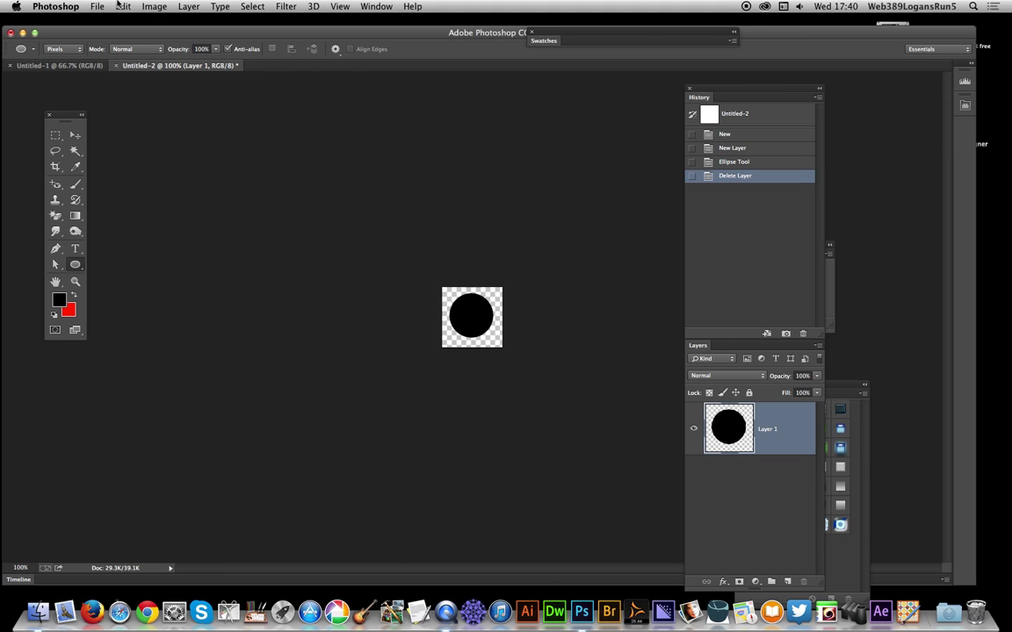
In the Untitled-1 document, add a new empty Layer 1 above the Background.
click(70, 64)
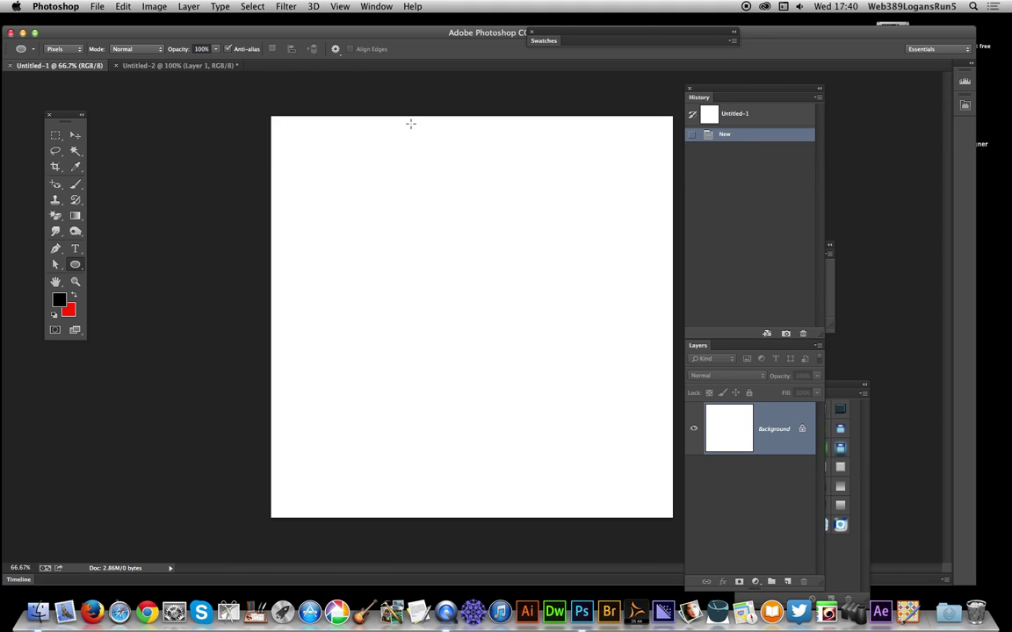
click(188, 6)
mouse_move(195, 21)
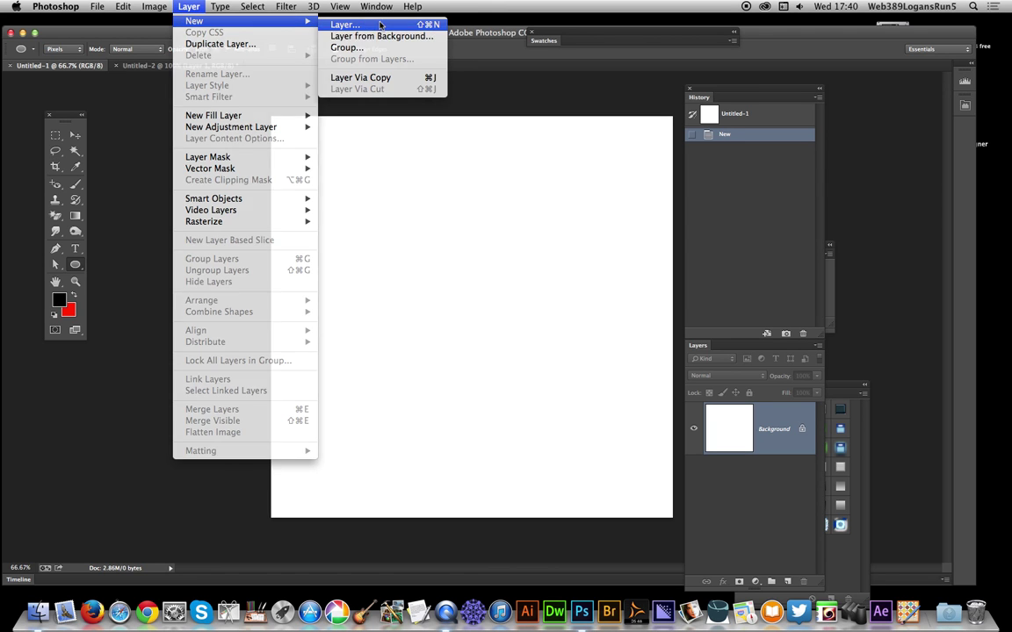
click(380, 25)
click(621, 256)
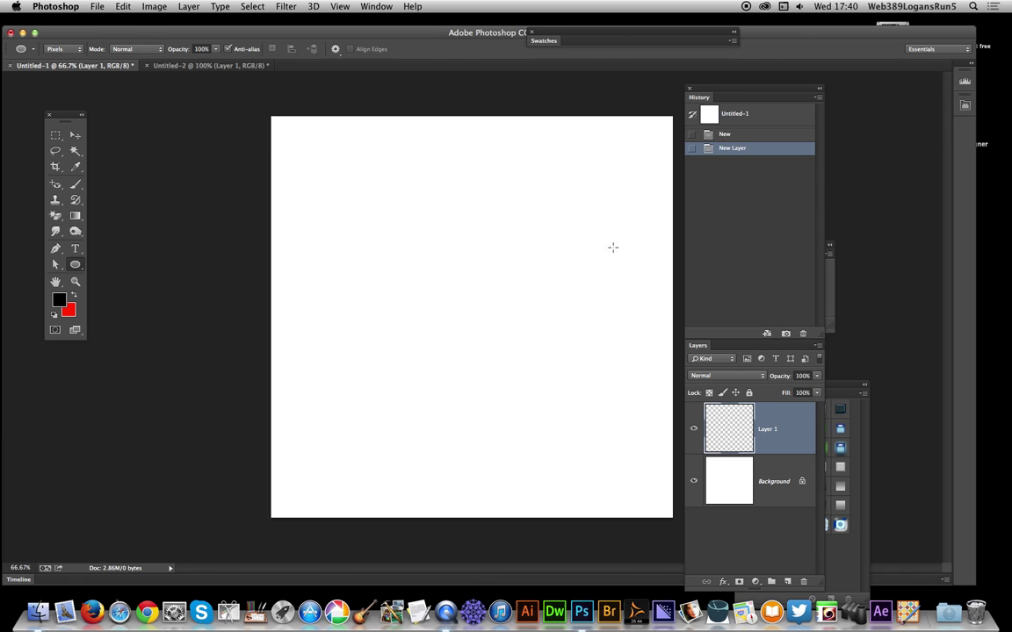
click(129, 6)
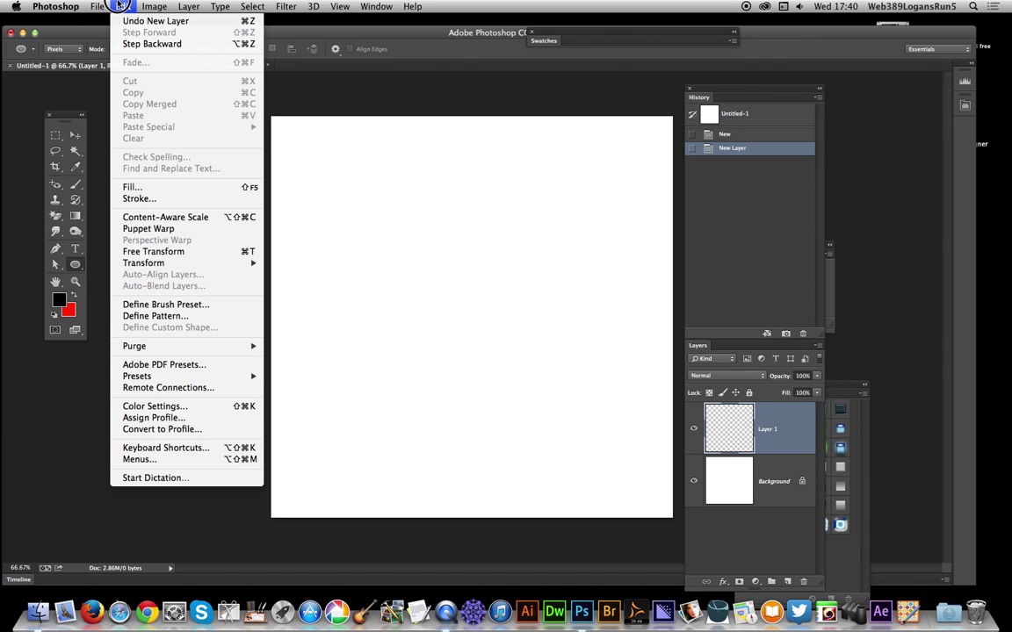
Set Fill to the black circle custom pattern with scripted patterns using the Spiral script.
click(126, 187)
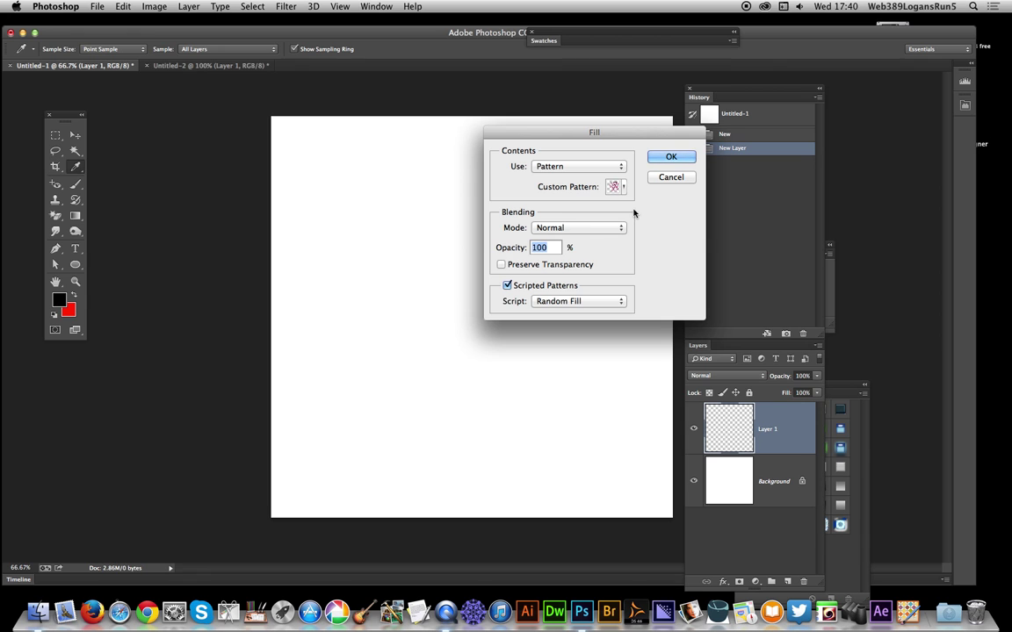
click(624, 187)
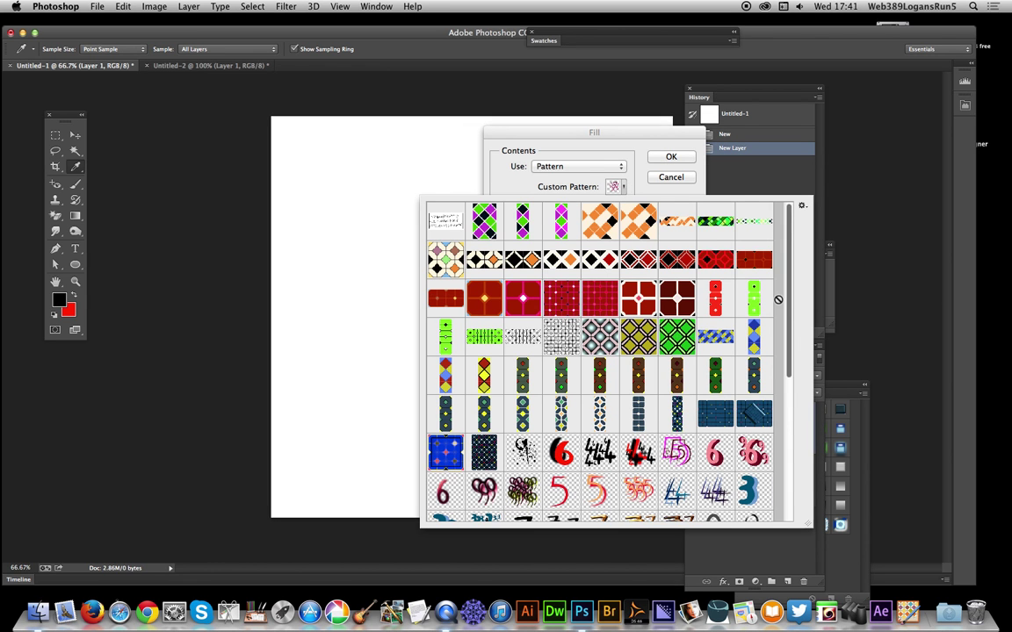
drag(789, 311, 781, 406)
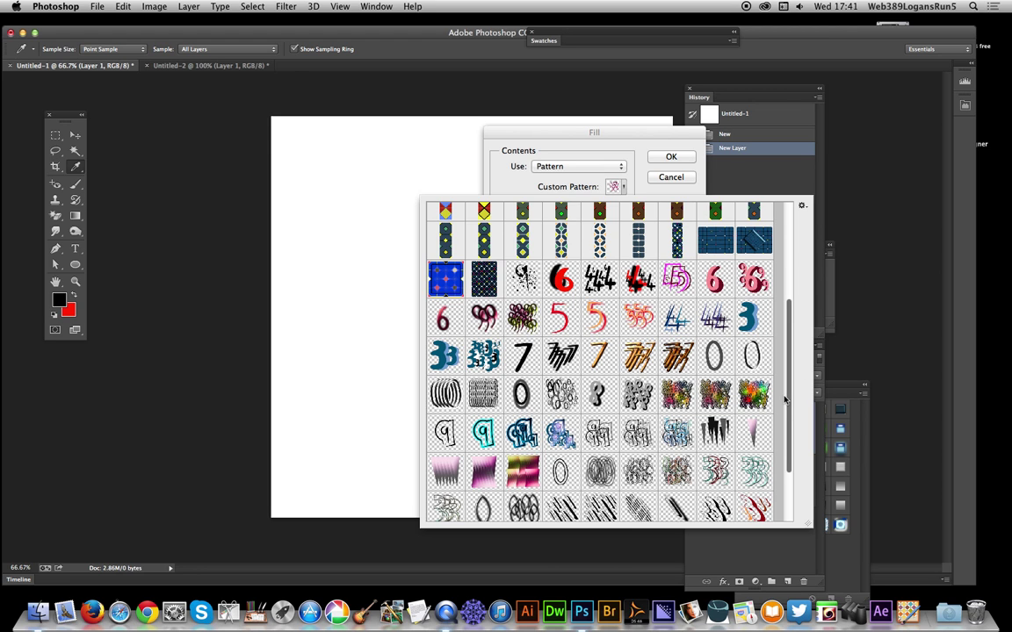
scroll(786, 398, down, 3)
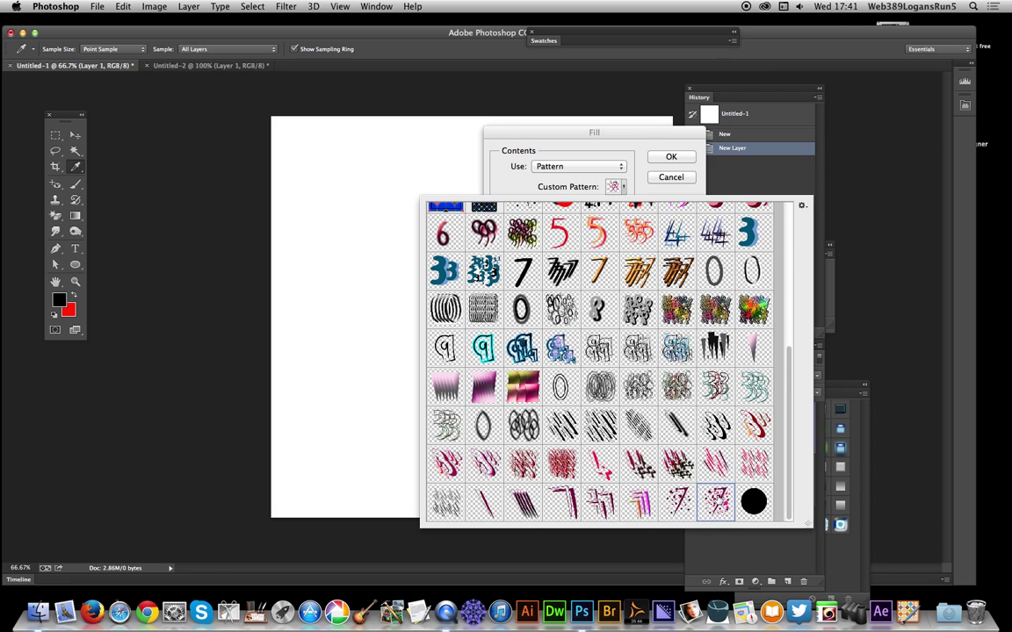
click(752, 504)
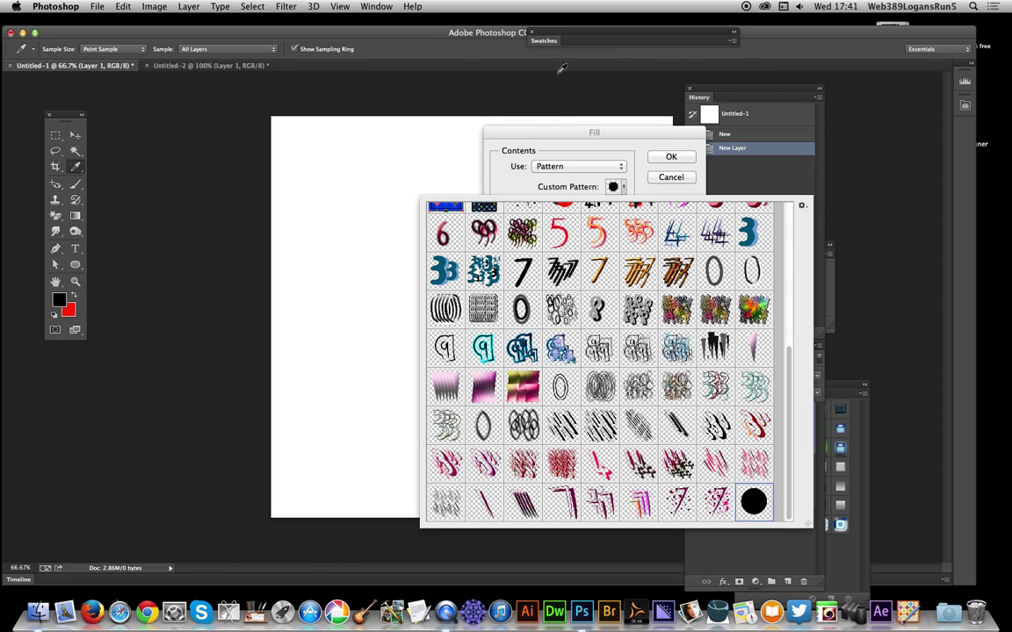
click(560, 137)
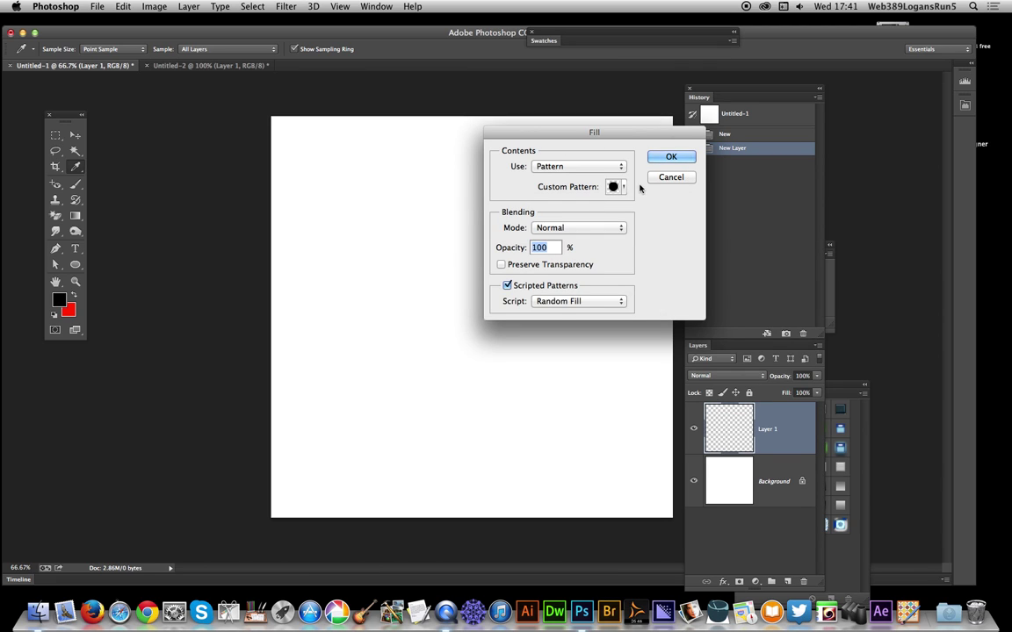
click(561, 300)
click(547, 323)
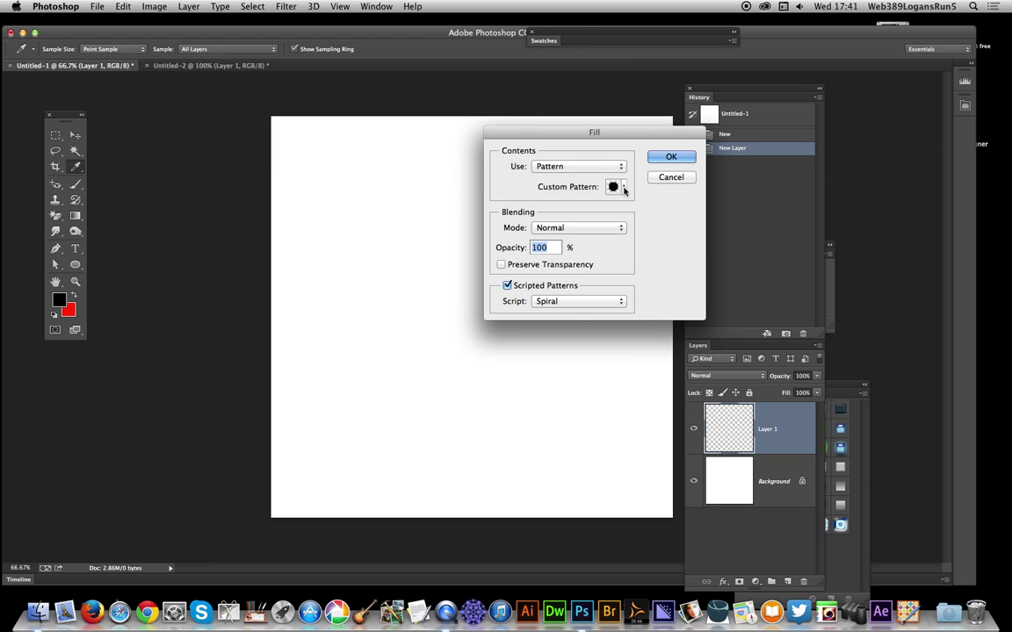
Apply the Spiral with Pattern Scale 0.72, Ring spacing 27 px and Pattern spacing -59 px.
click(671, 155)
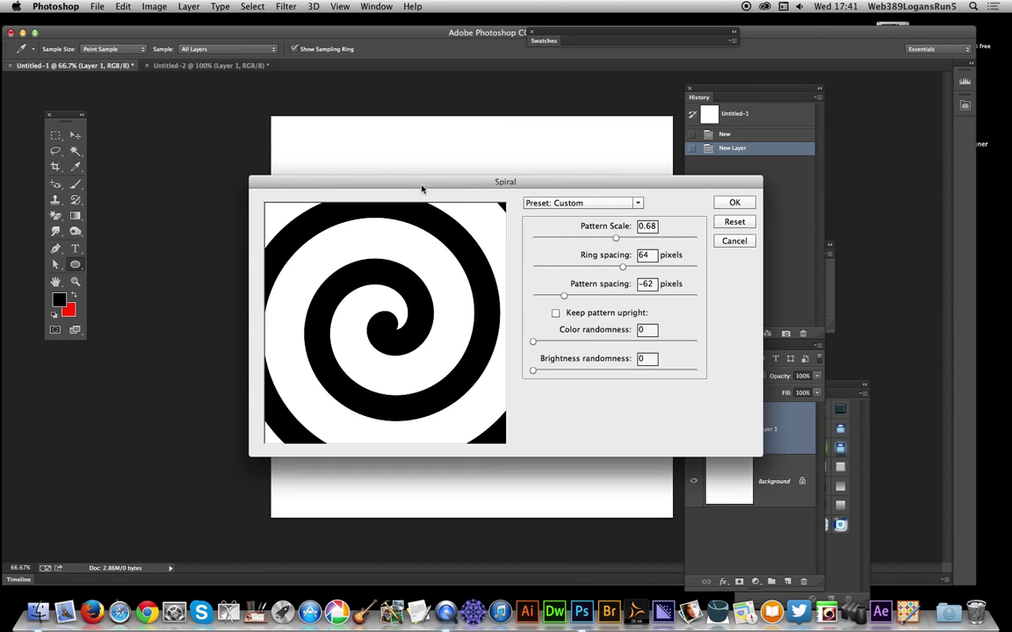
drag(422, 110, 494, 128)
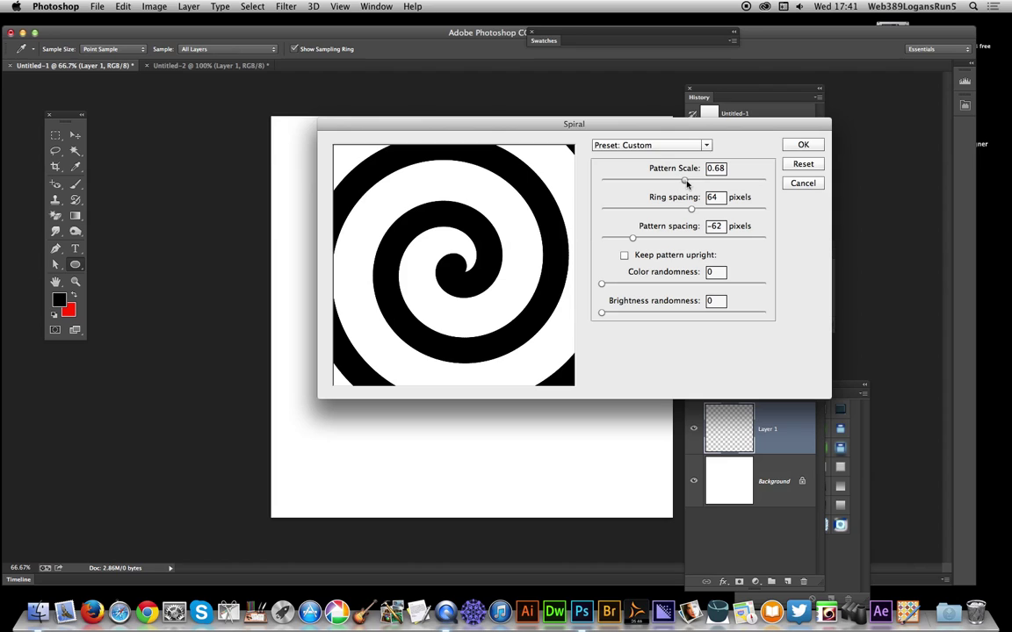
drag(685, 180, 692, 183)
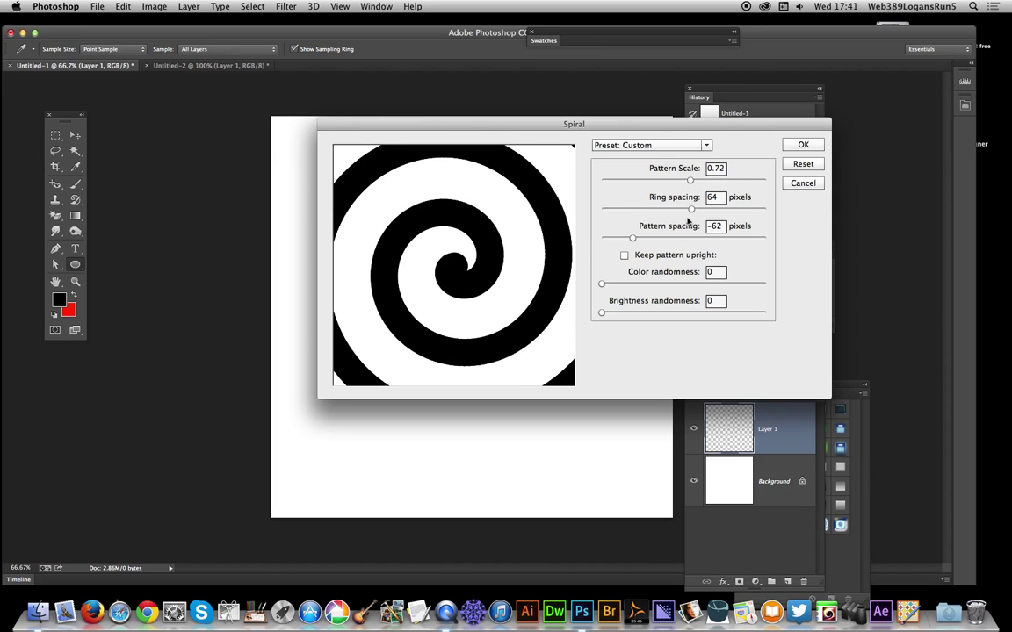
drag(690, 210, 683, 210)
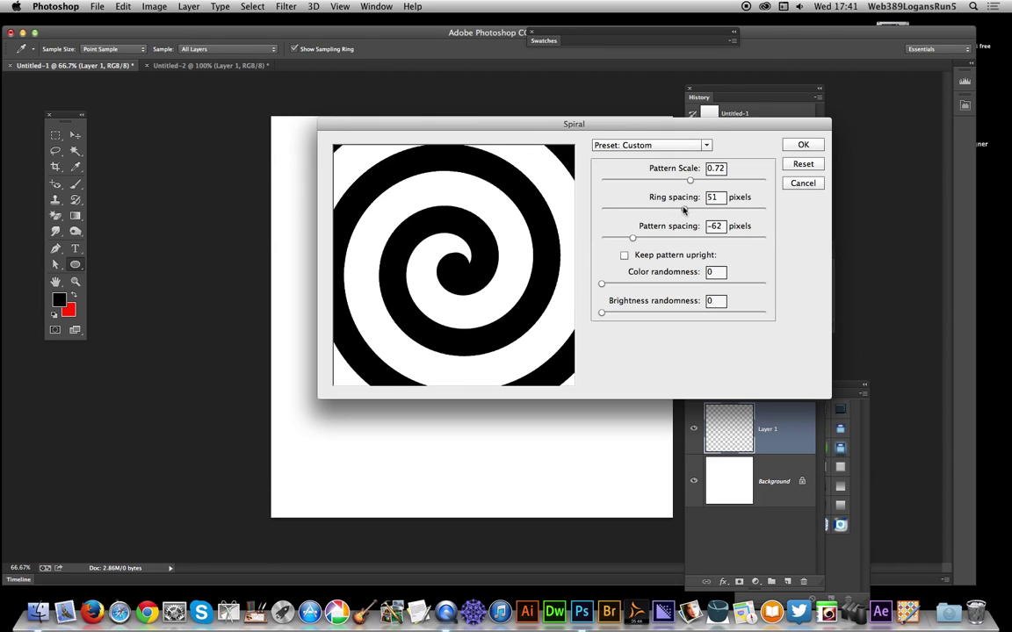
drag(682, 209, 670, 209)
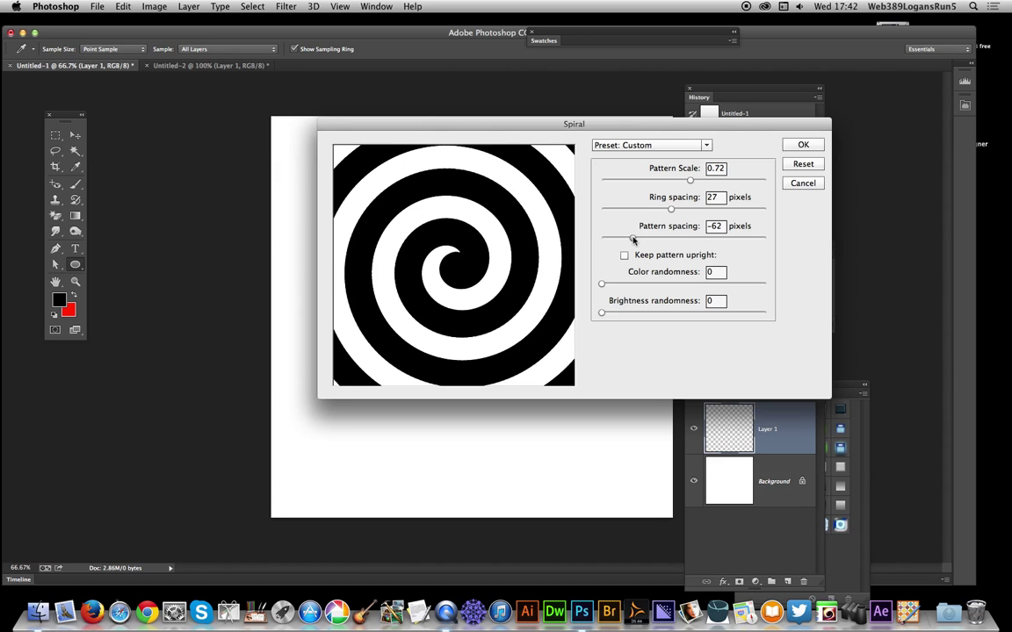
drag(633, 239, 649, 238)
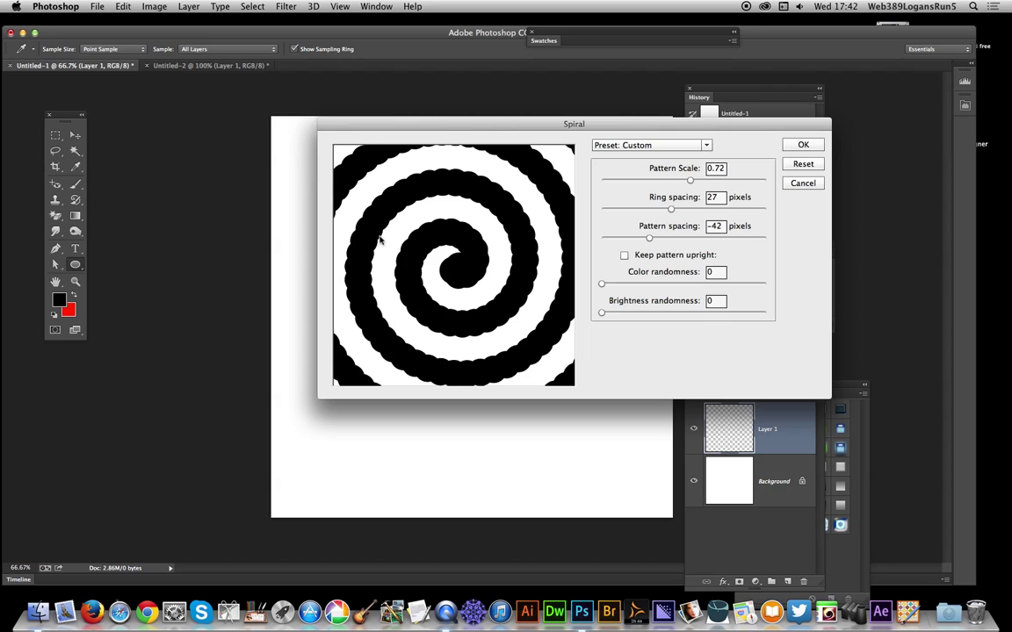
drag(650, 239, 635, 238)
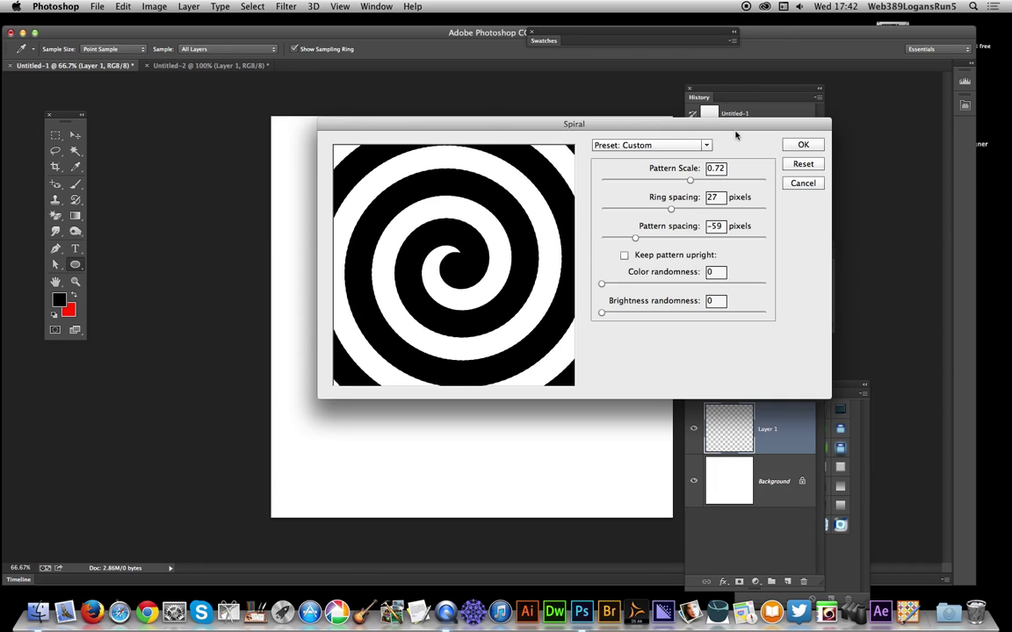
click(801, 146)
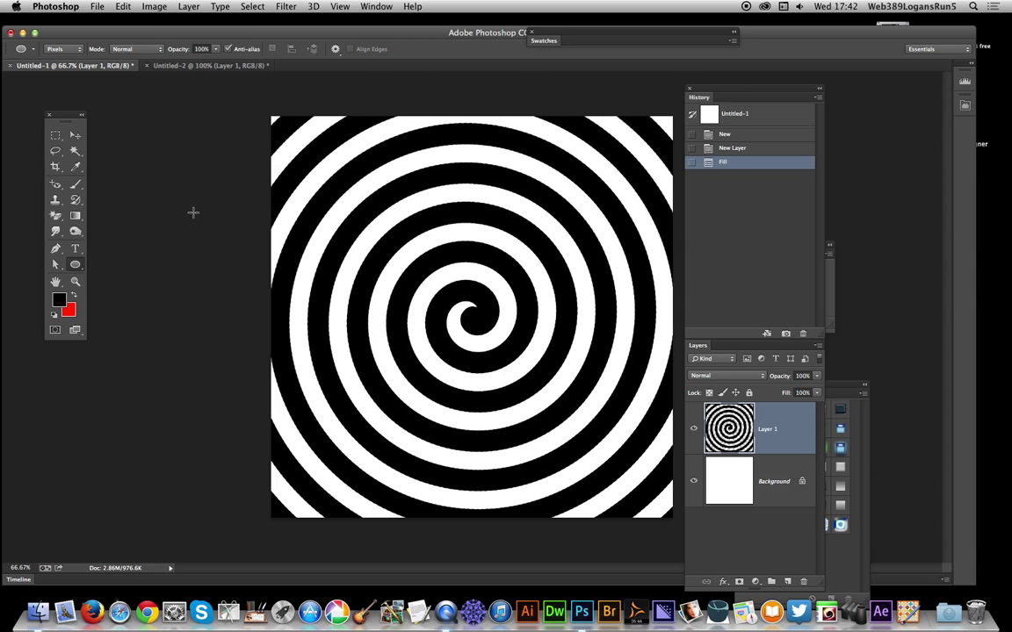
From the Styles panel, apply a chrome style, then a glossy blue style, to Layer 1.
click(845, 386)
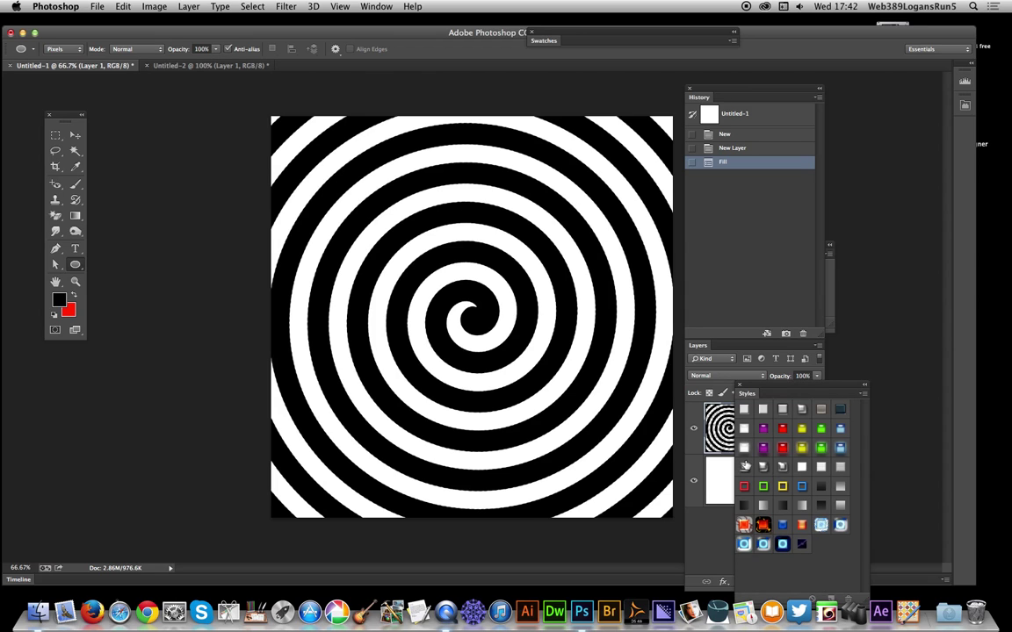
click(762, 468)
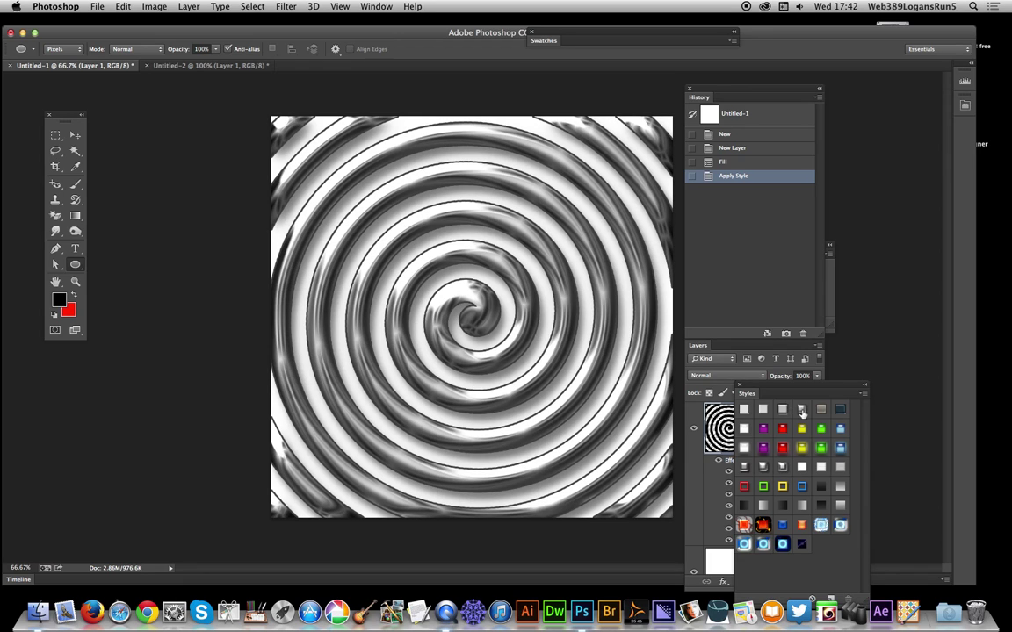
click(782, 408)
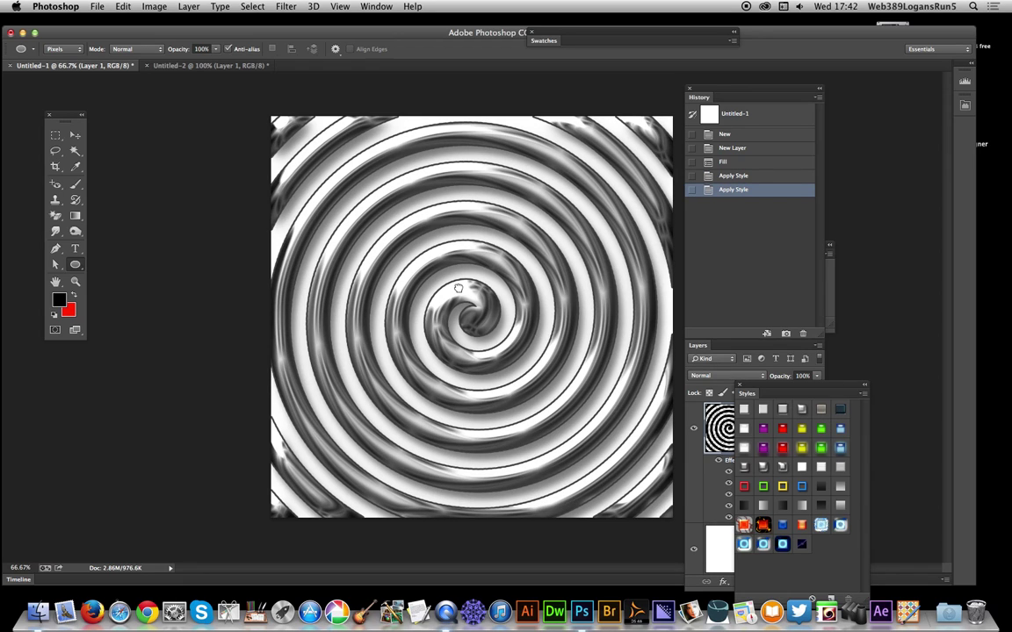